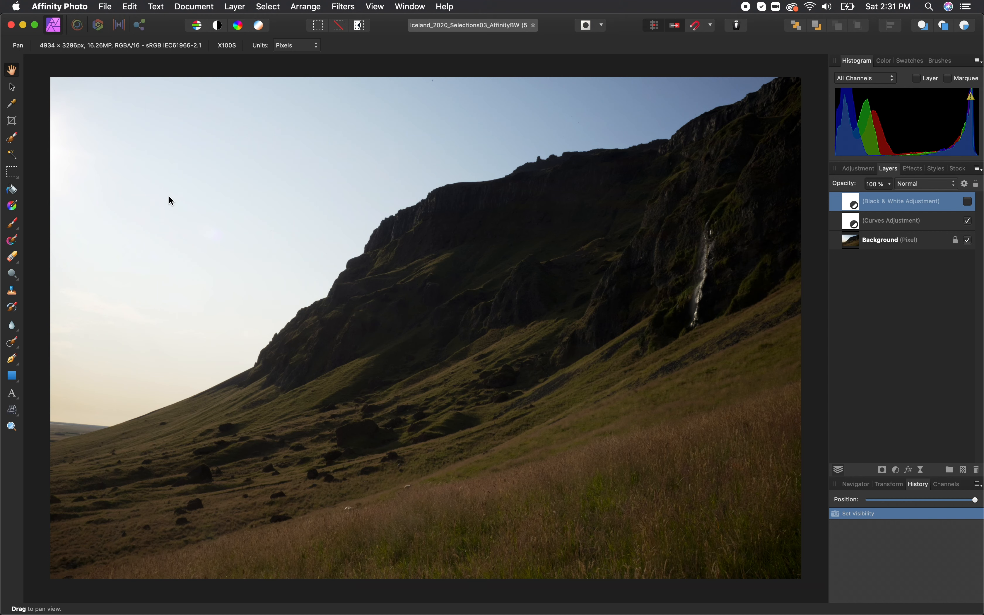
# In the document resize settings, turn off resampling, set the units to inches and the DPI to 360.
pyautogui.click(199, 5)
pyautogui.click(203, 80)
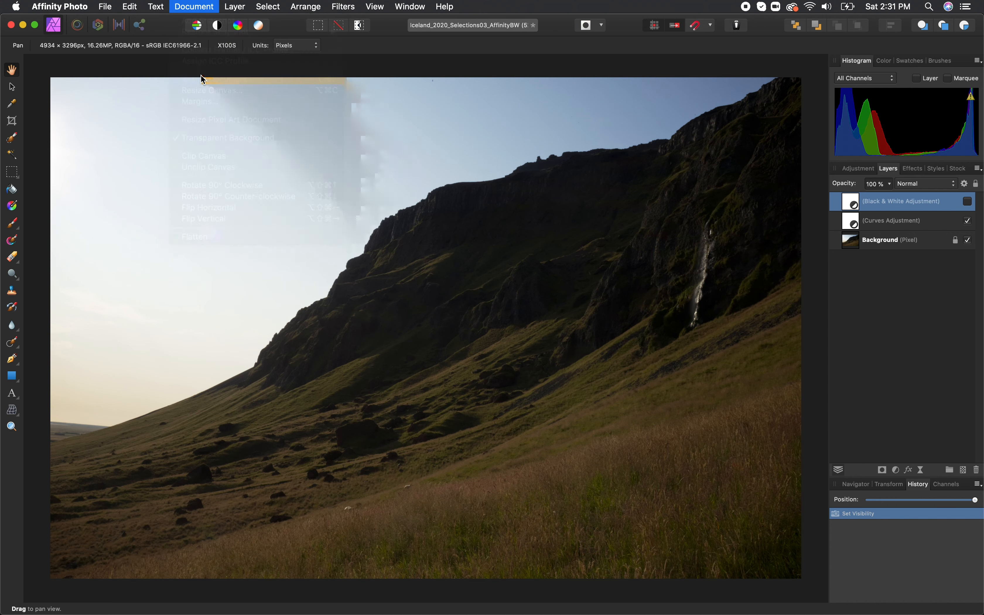
pyautogui.click(457, 142)
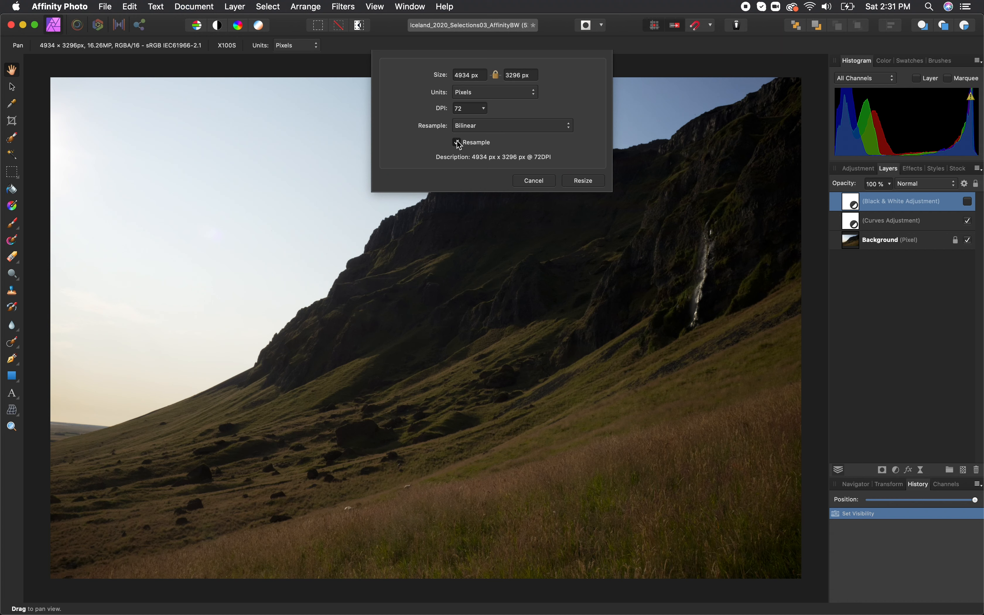
pyautogui.click(492, 92)
pyautogui.click(481, 124)
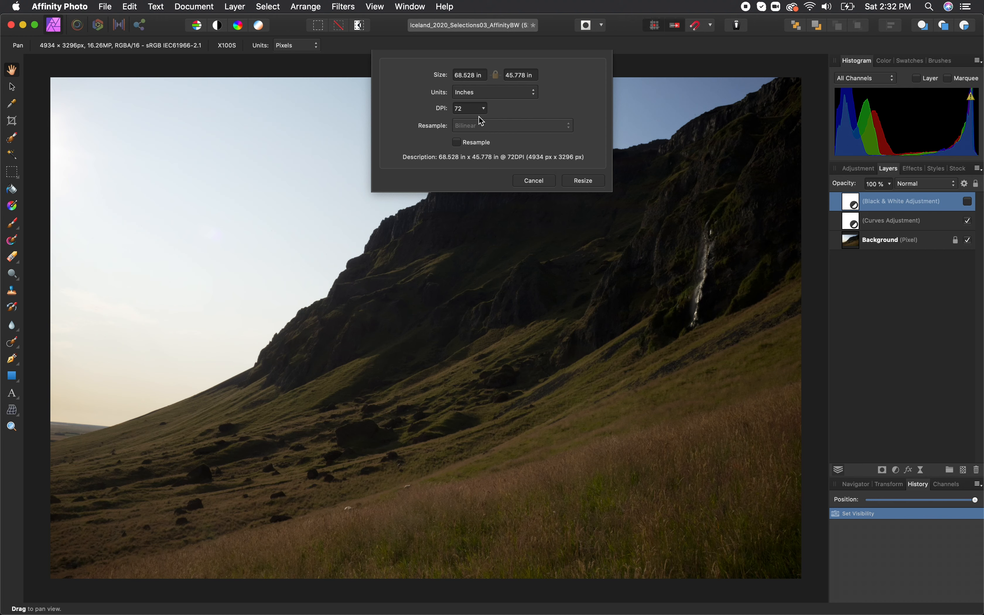
pyautogui.doubleClick(470, 107)
pyautogui.write('360')
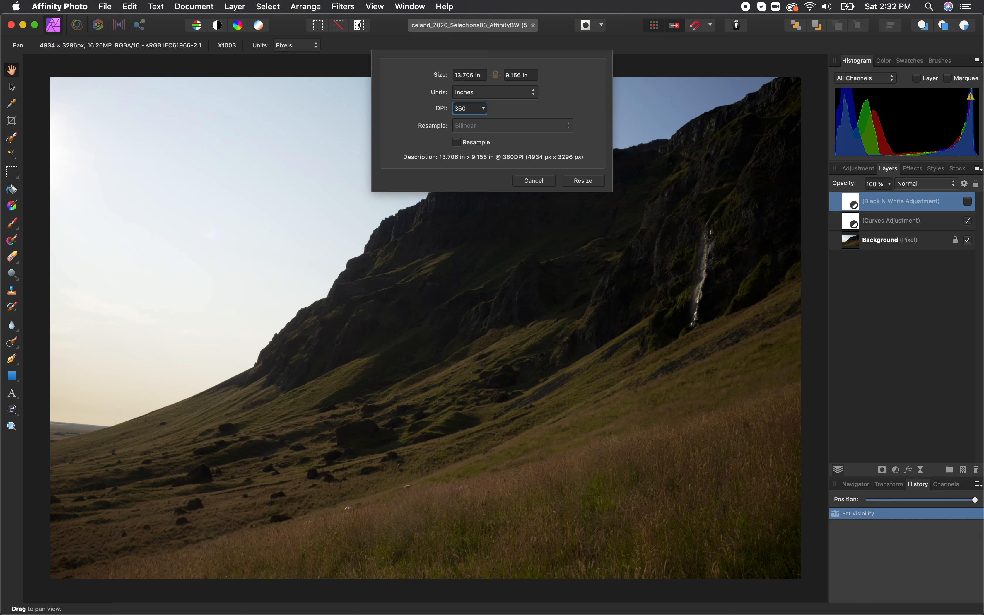
# Set the document width to 10.5 in and apply the resize without resampling.
pyautogui.click(464, 76)
pyautogui.write('10.5')
pyautogui.press('Return')
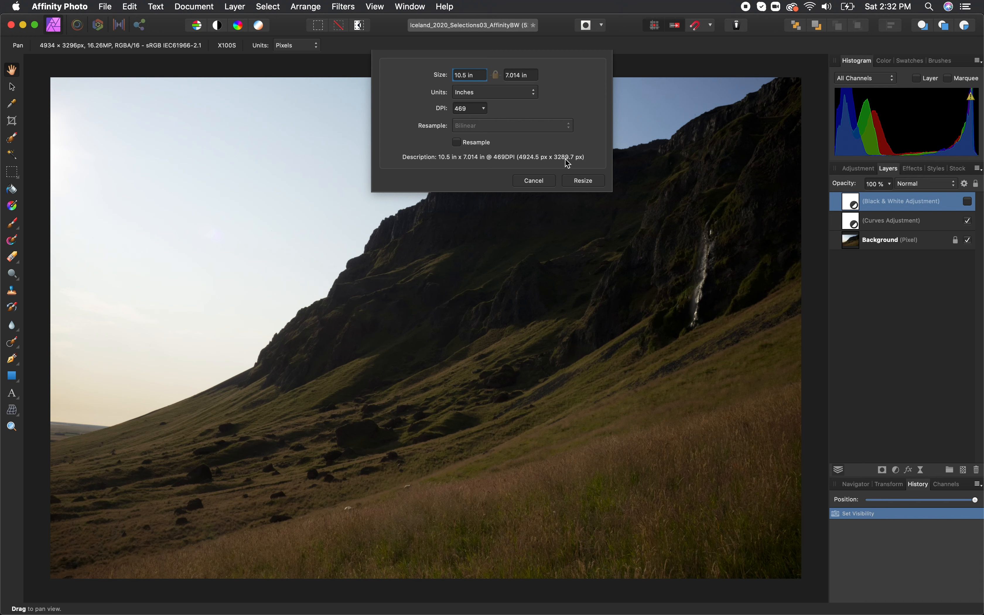
pyautogui.click(575, 181)
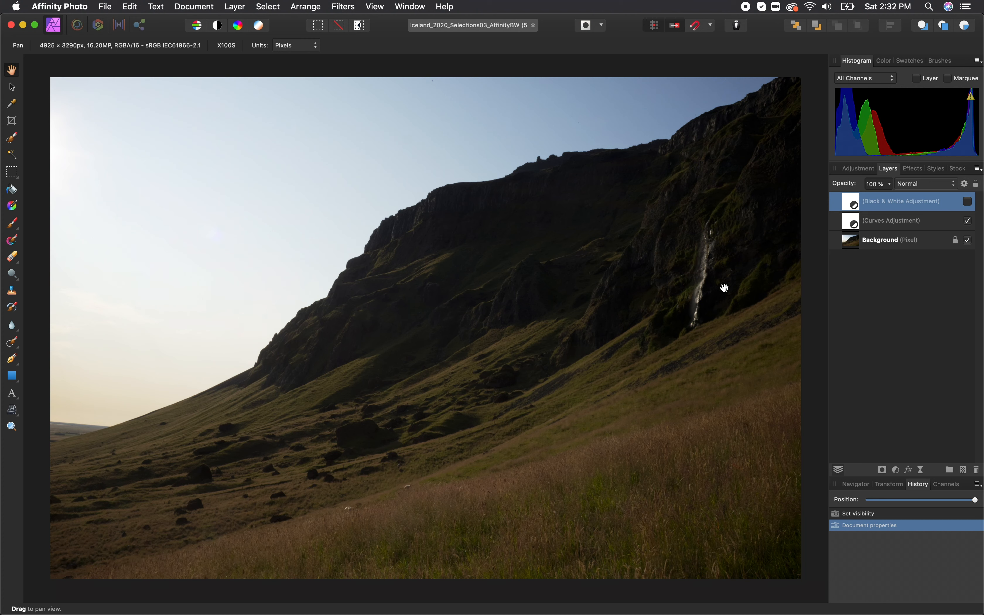
# Brighten the photo slightly by raising the midtone and highlight points of the existing Curves adjustment.
pyautogui.doubleClick(848, 216)
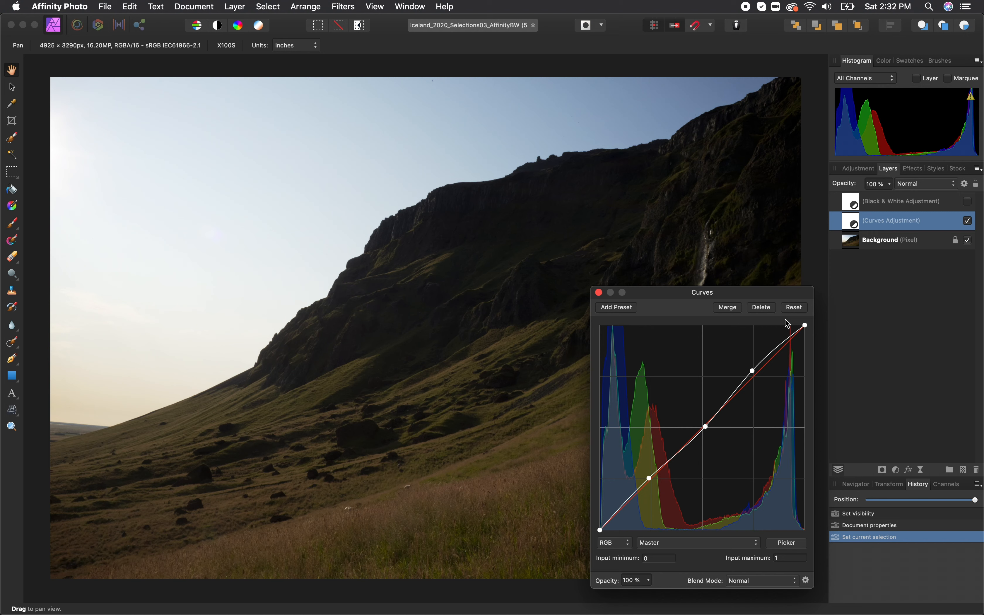
pyautogui.moveTo(752, 371); pyautogui.dragTo(752, 370)
pyautogui.moveTo(706, 427); pyautogui.dragTo(699, 423)
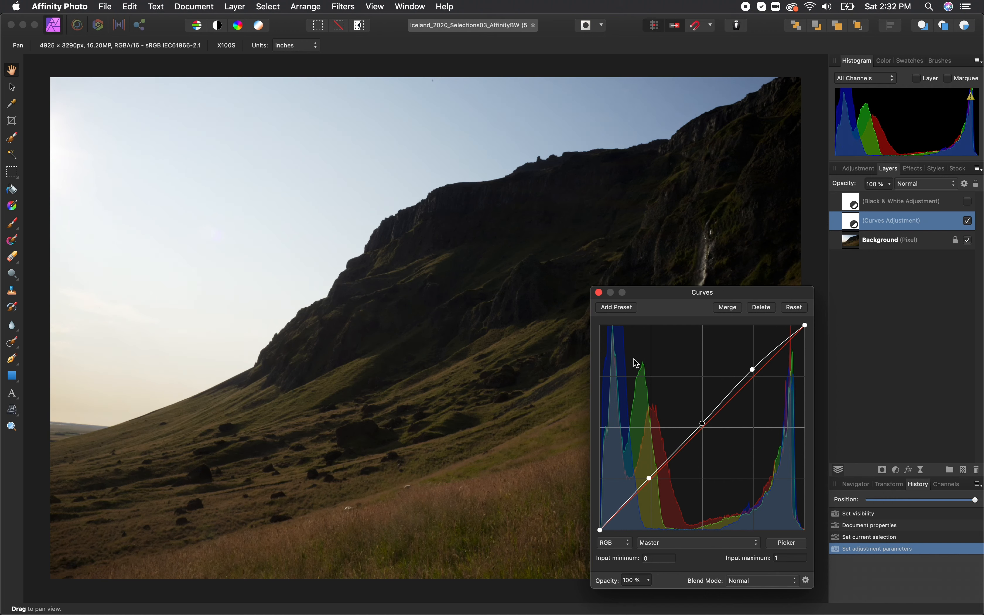
pyautogui.click(598, 292)
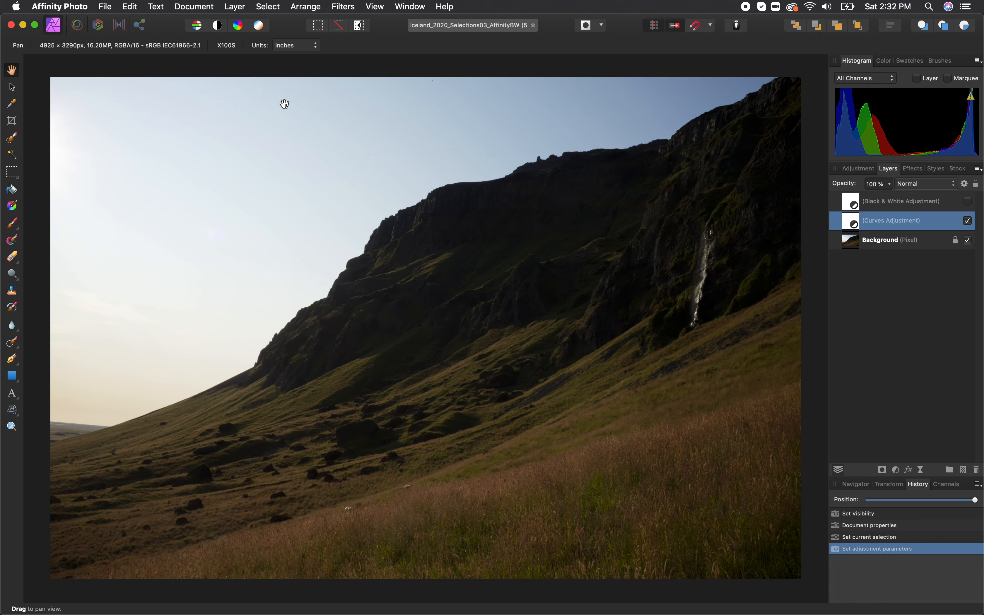
# Open the print settings and select Canon PRO1000 Wireless as the printer.
pyautogui.click(106, 7)
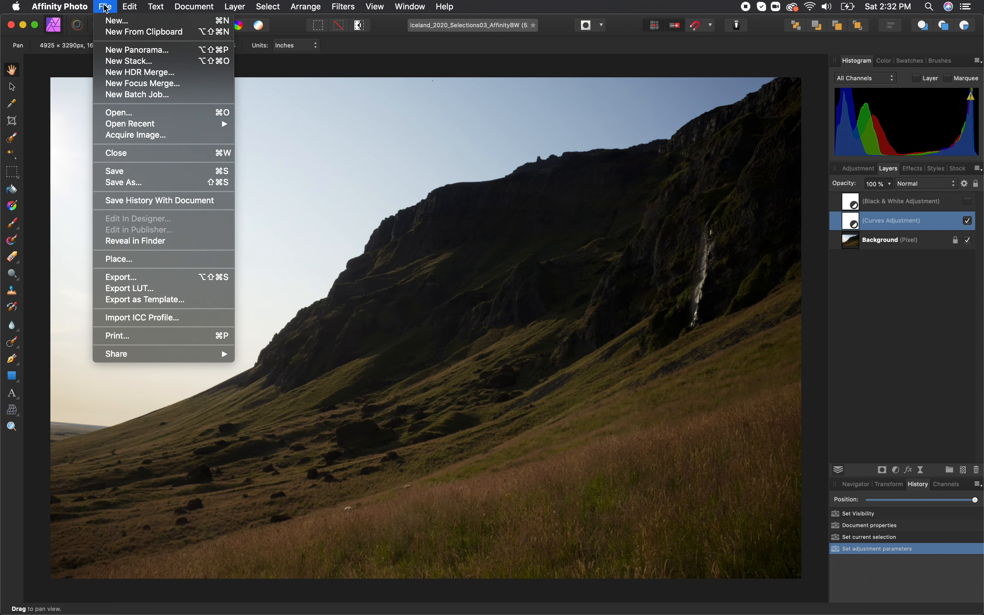
pyautogui.click(156, 336)
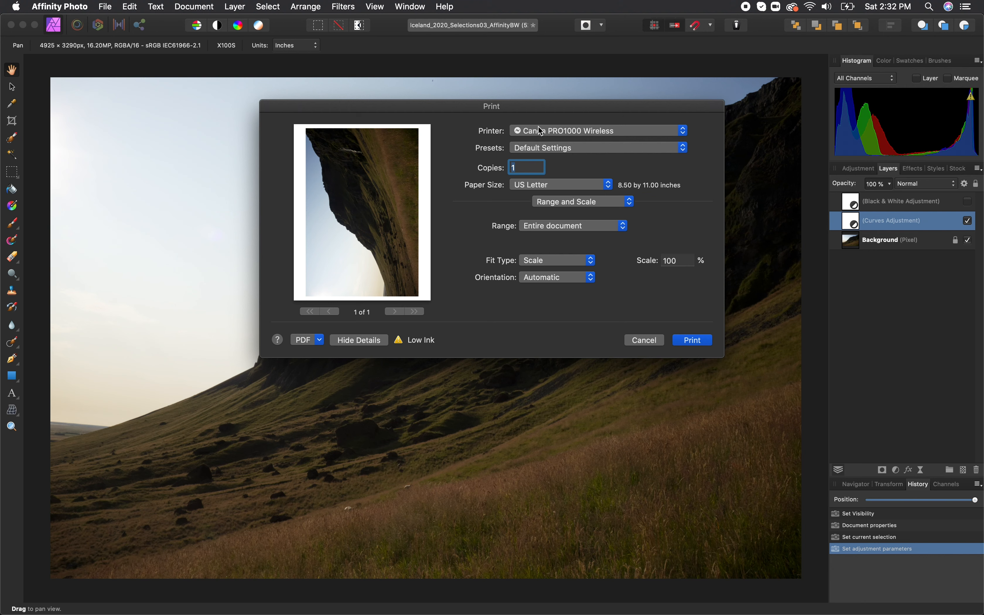
pyautogui.click(541, 134)
pyautogui.click(546, 131)
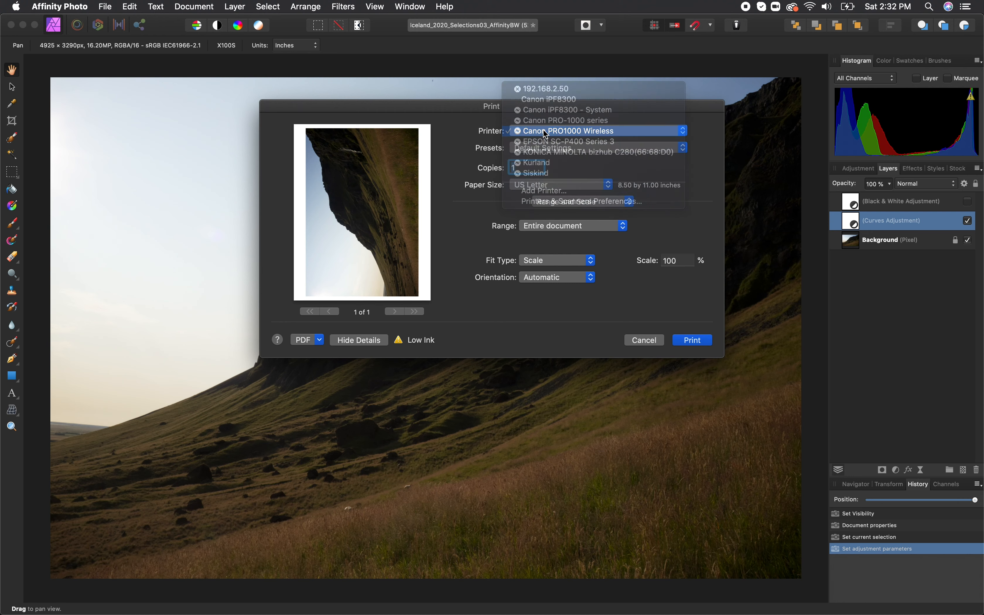
pyautogui.click(557, 202)
pyautogui.click(556, 203)
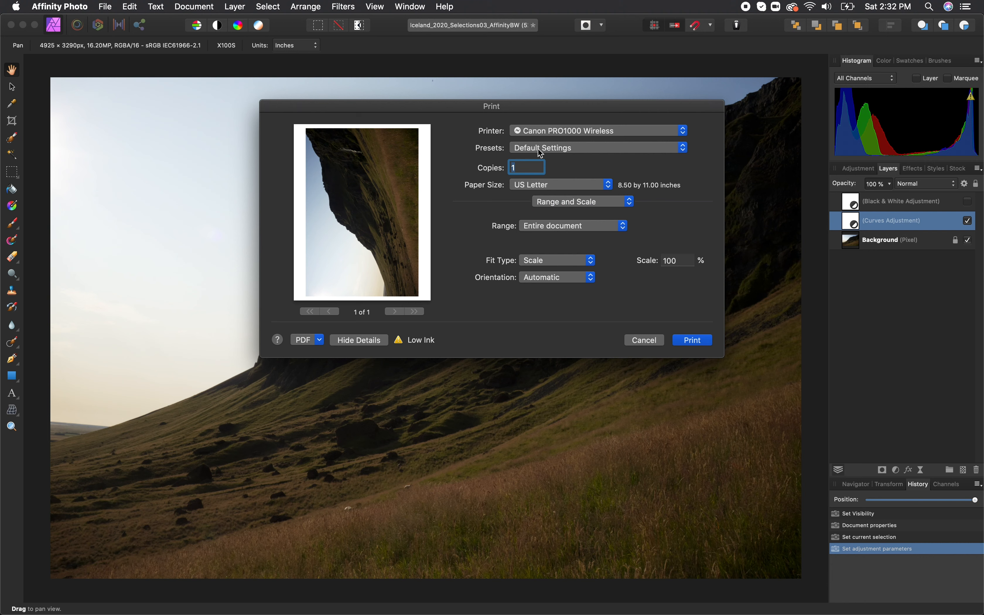
# Try the A3+ 13"x19" 33x48cm paper size for the print and return to US Letter.
pyautogui.click(585, 187)
pyautogui.moveTo(587, 59)
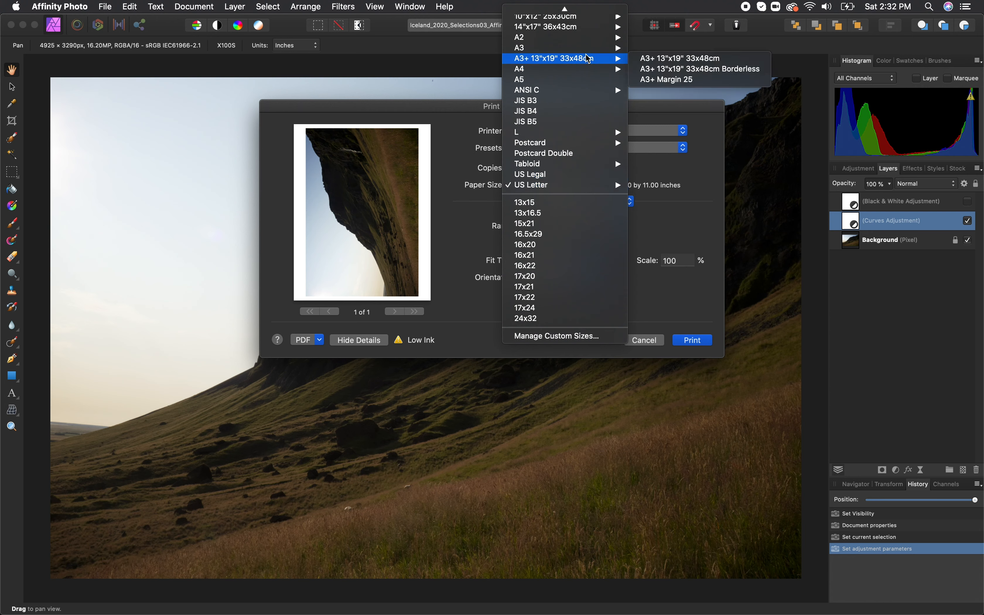
pyautogui.click(663, 60)
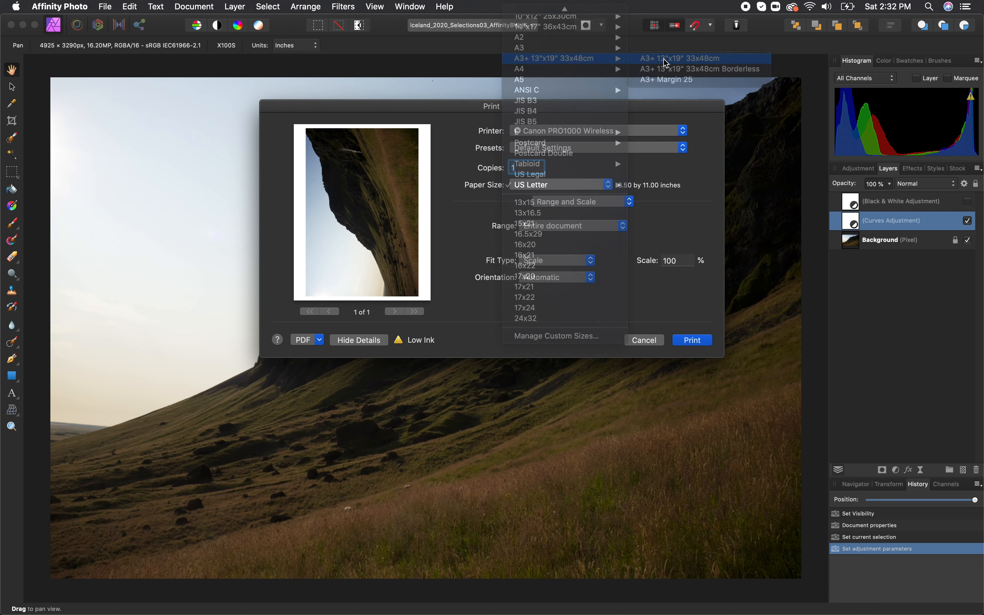
pyautogui.click(525, 186)
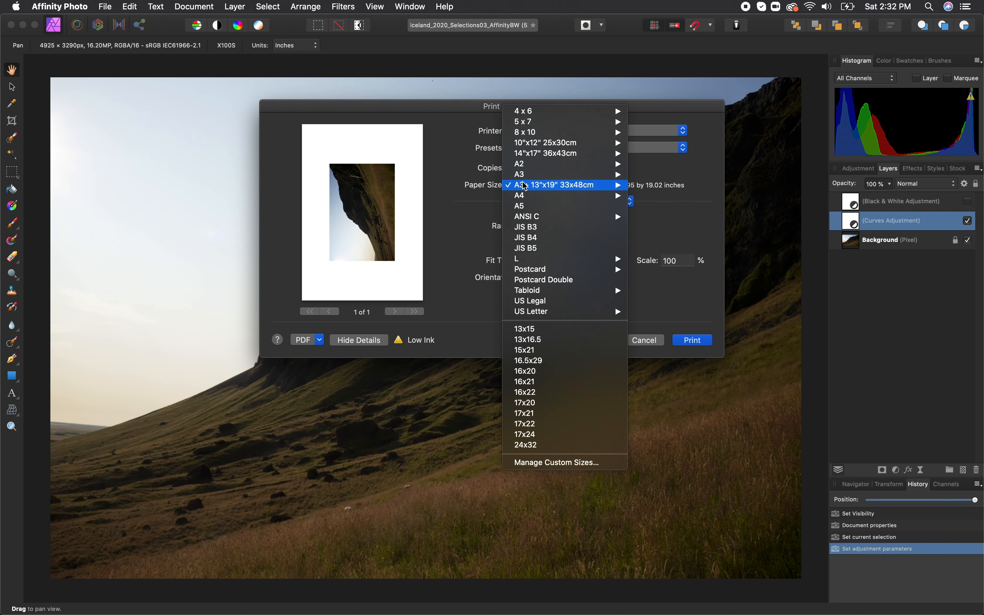
pyautogui.moveTo(569, 313)
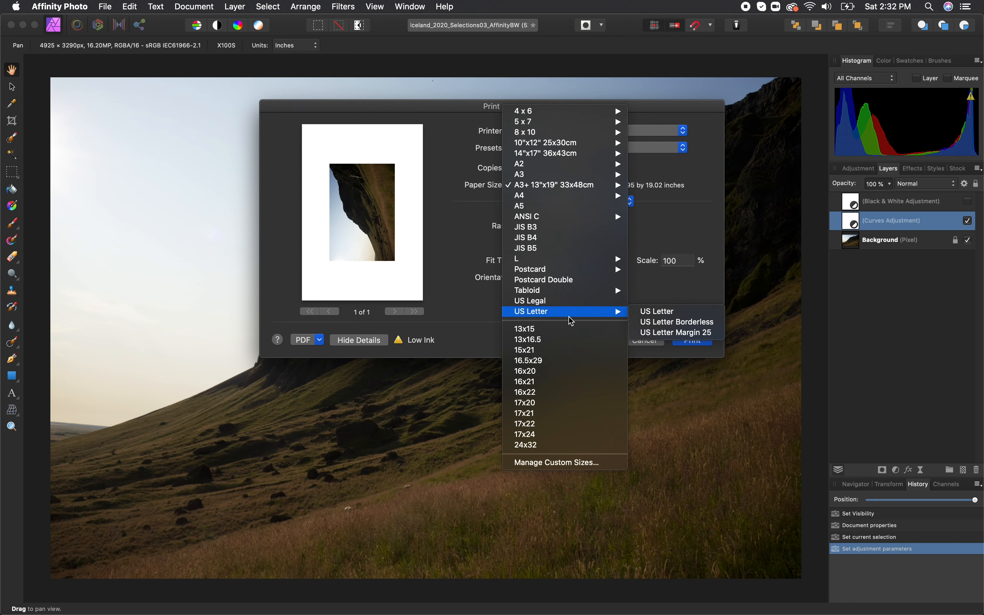
pyautogui.click(658, 312)
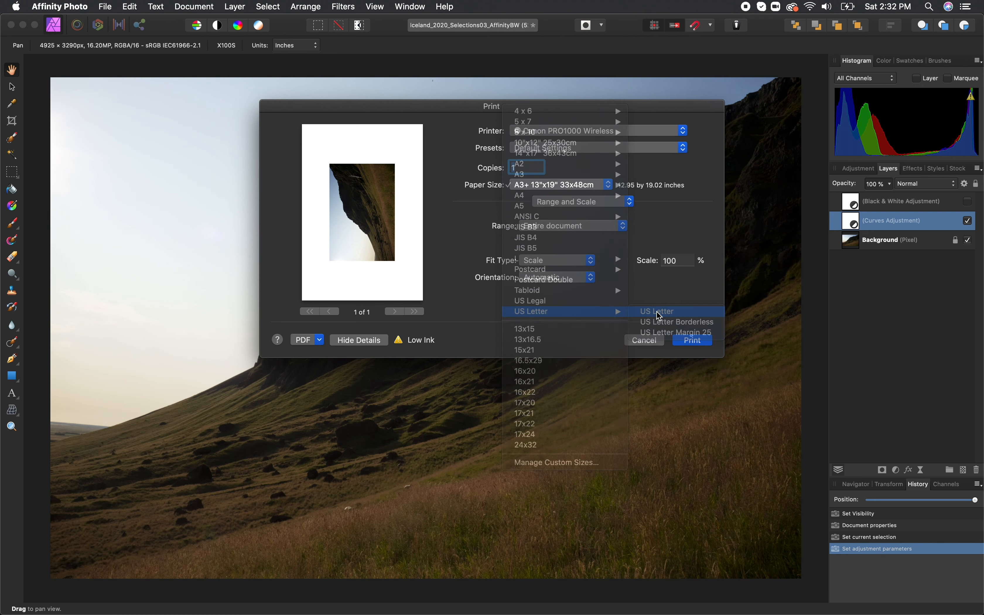
# Add a custom paper size for the printer and name it 17x24.
pyautogui.click(576, 185)
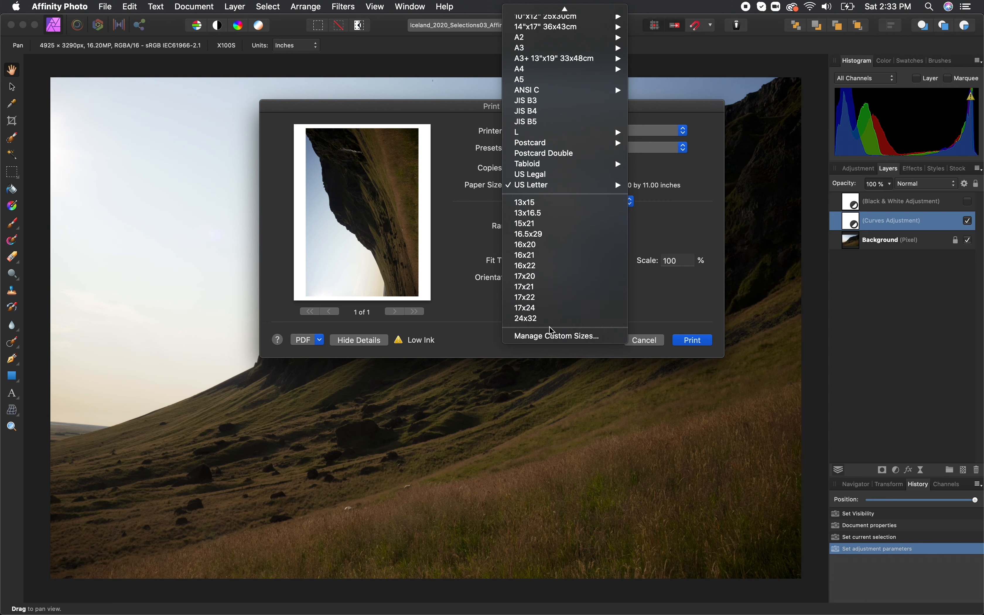
pyautogui.click(553, 335)
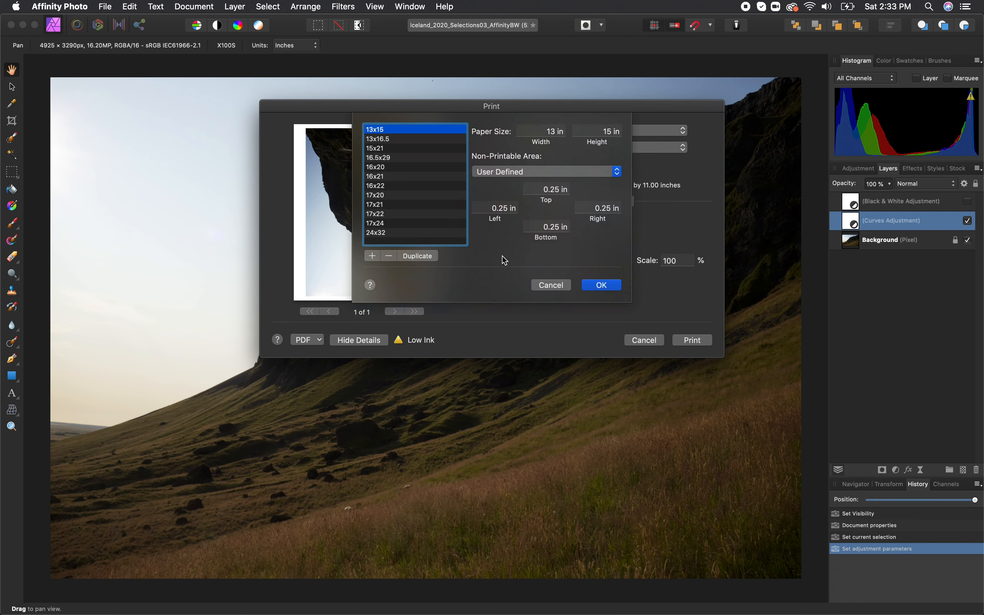
pyautogui.click(389, 139)
pyautogui.click(385, 130)
pyautogui.click(377, 256)
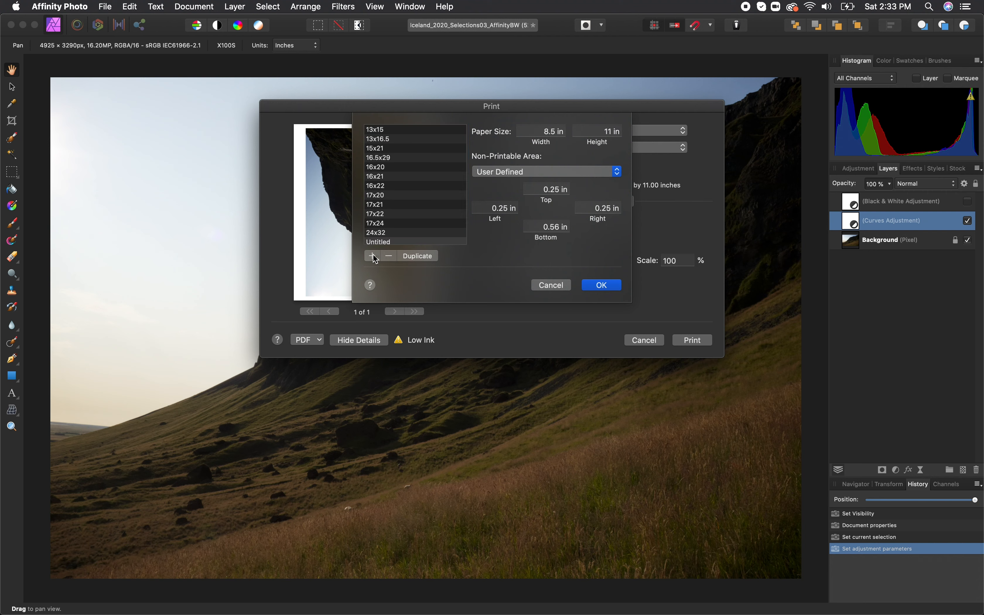
pyautogui.doubleClick(379, 242)
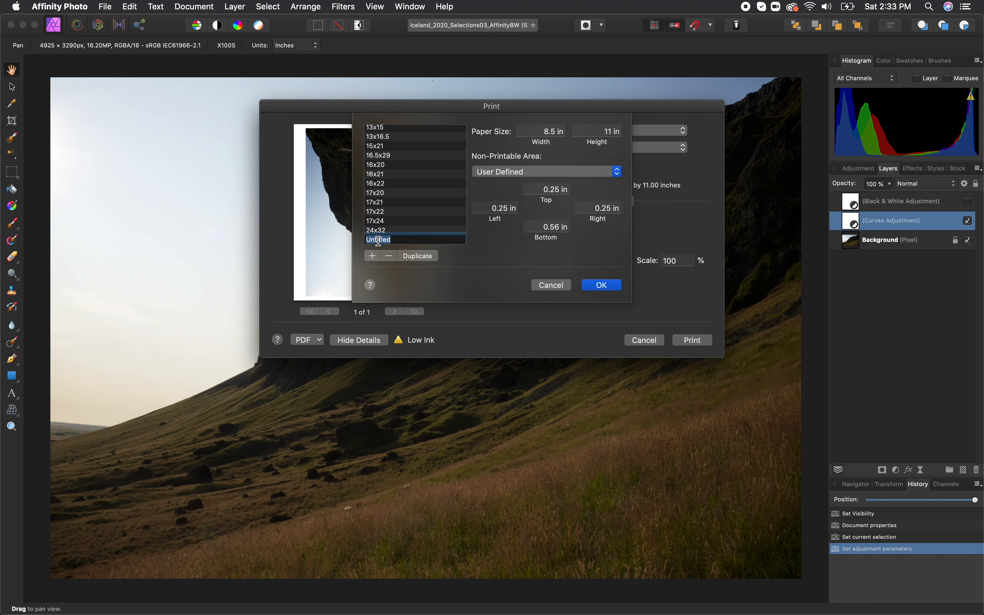
pyautogui.write('17x24')
# Define the new custom paper as 17 in wide and 24 in high with a 0.25 in bottom non-printable margin, and save it.
pyautogui.click(545, 127)
pyautogui.write('17')
pyautogui.click(602, 129)
pyautogui.write('24')
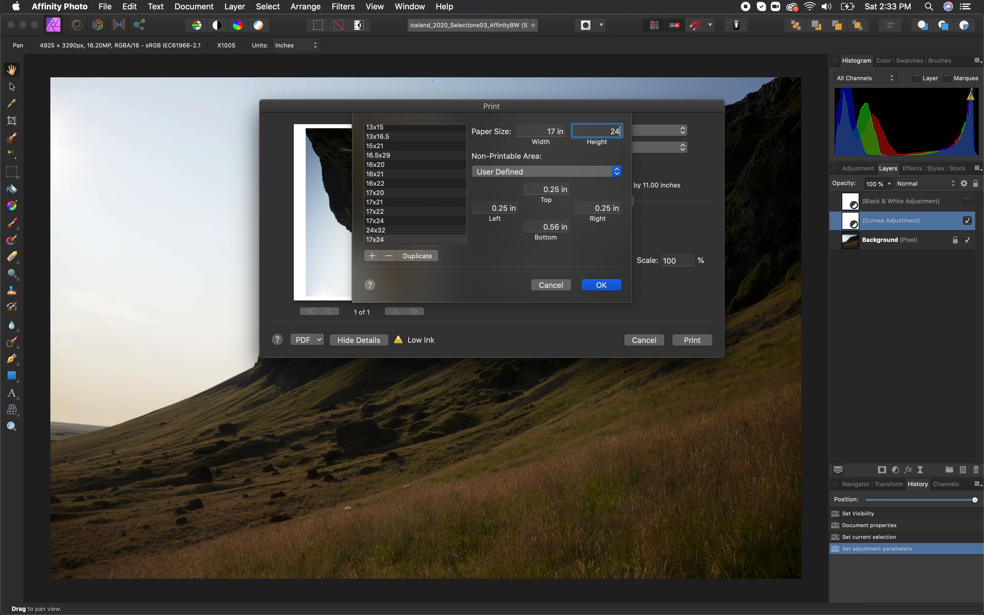
pyautogui.click(552, 227)
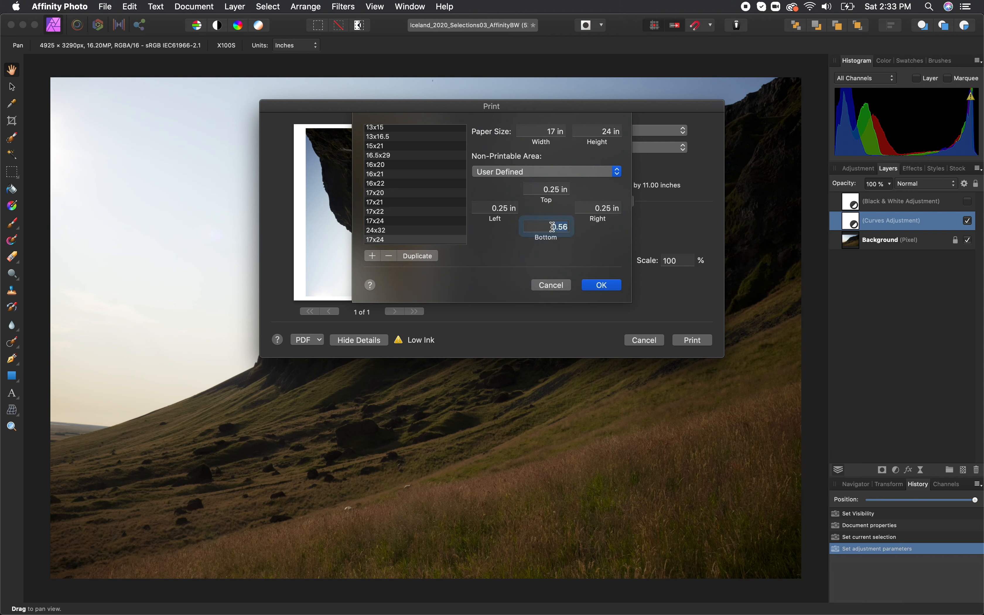
pyautogui.write('0.25')
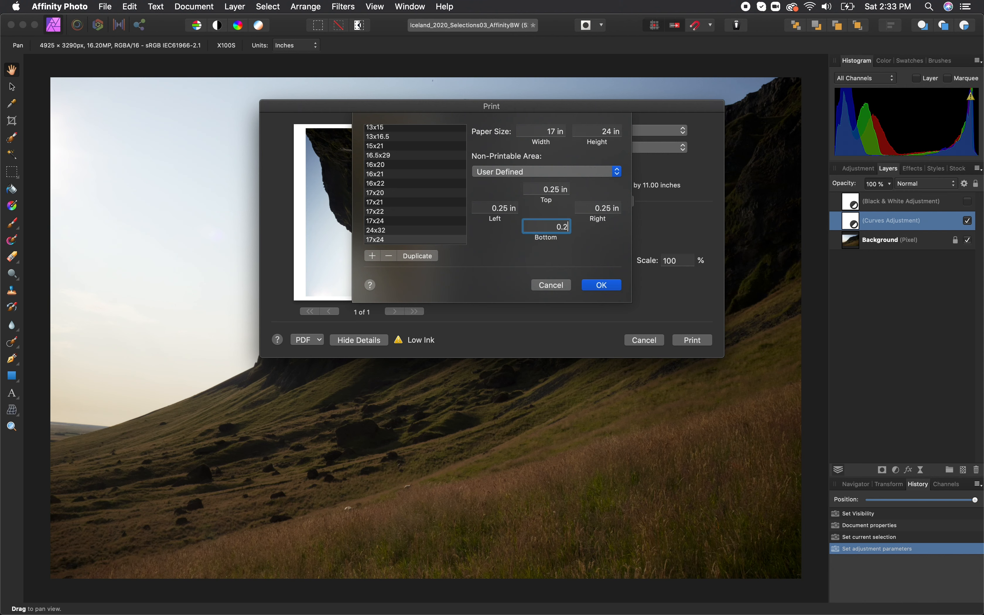
pyautogui.click(605, 285)
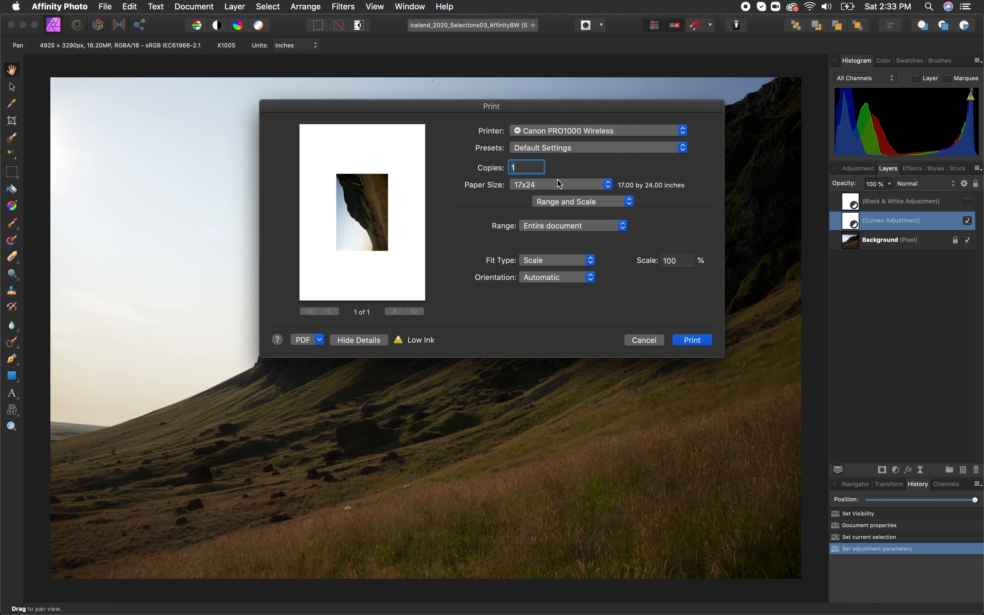
# Set the paper size of the print job to US Letter.
pyautogui.click(559, 184)
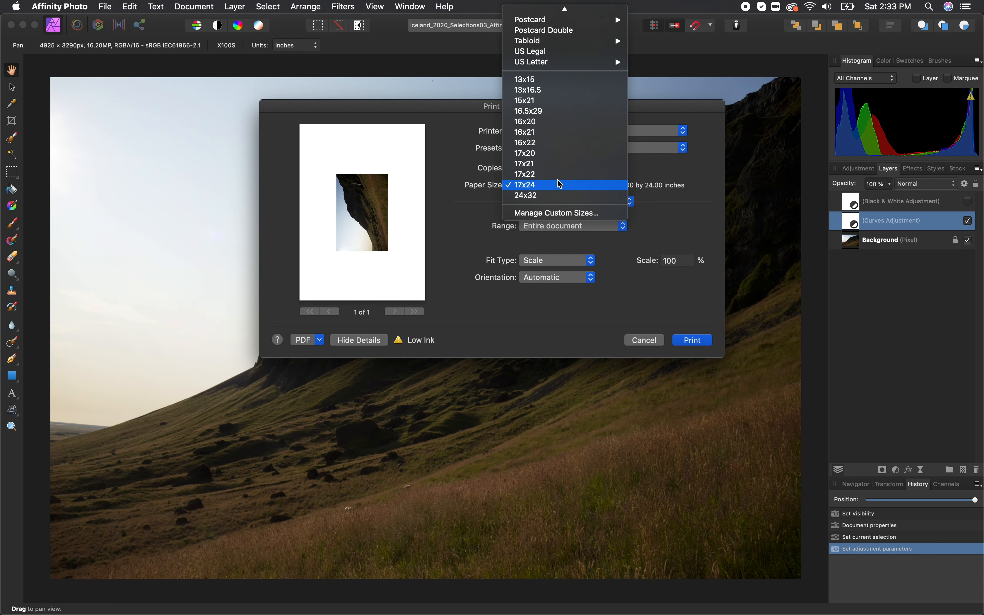
pyautogui.moveTo(571, 62)
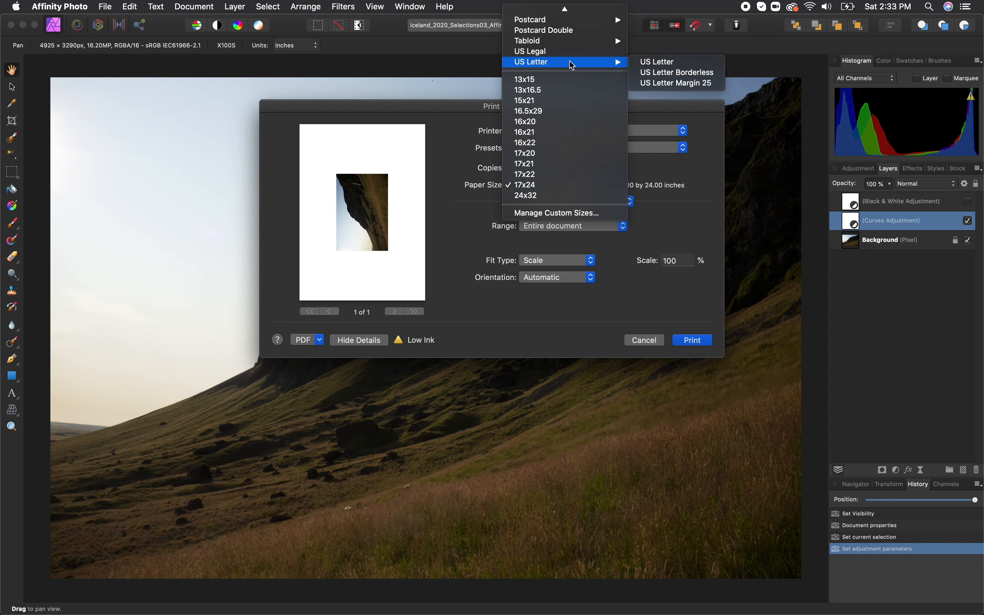
pyautogui.click(648, 65)
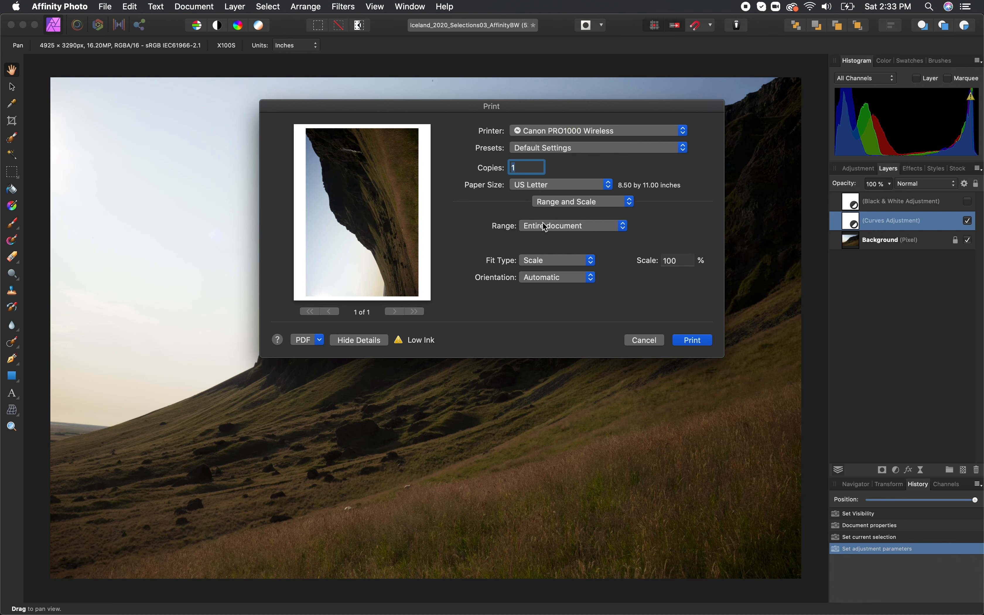
# Set the print's color matching to ColorSync with the MOAB Entrada Natural Pro-1000 MPP.icc profile.
pyautogui.click(561, 206)
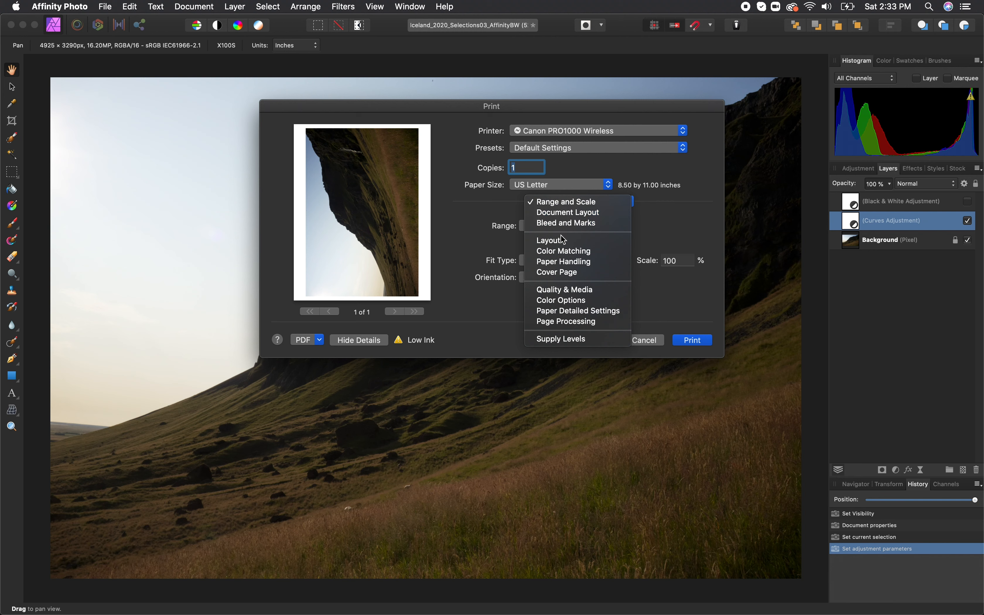
pyautogui.click(563, 251)
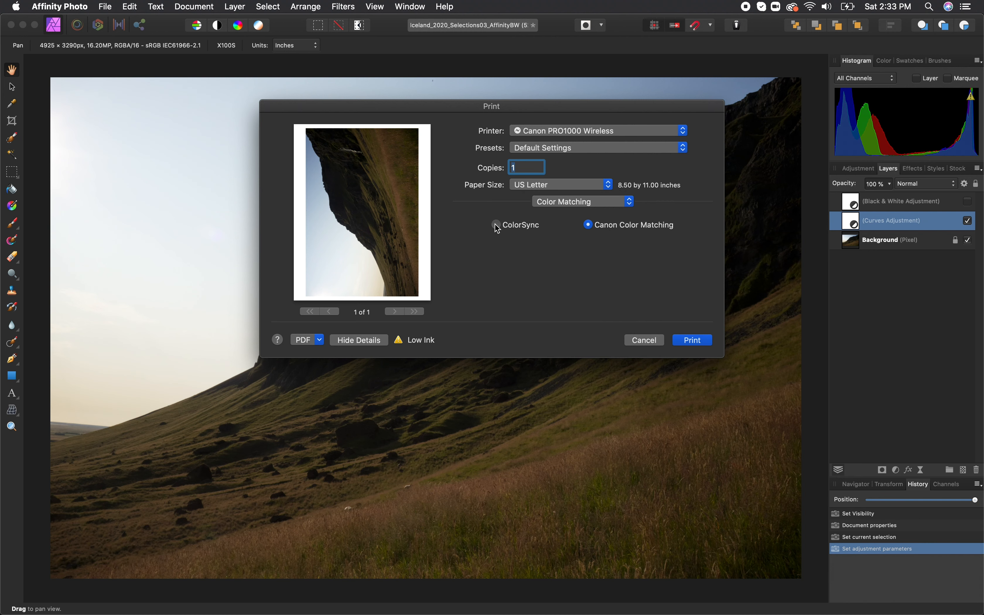
pyautogui.click(495, 225)
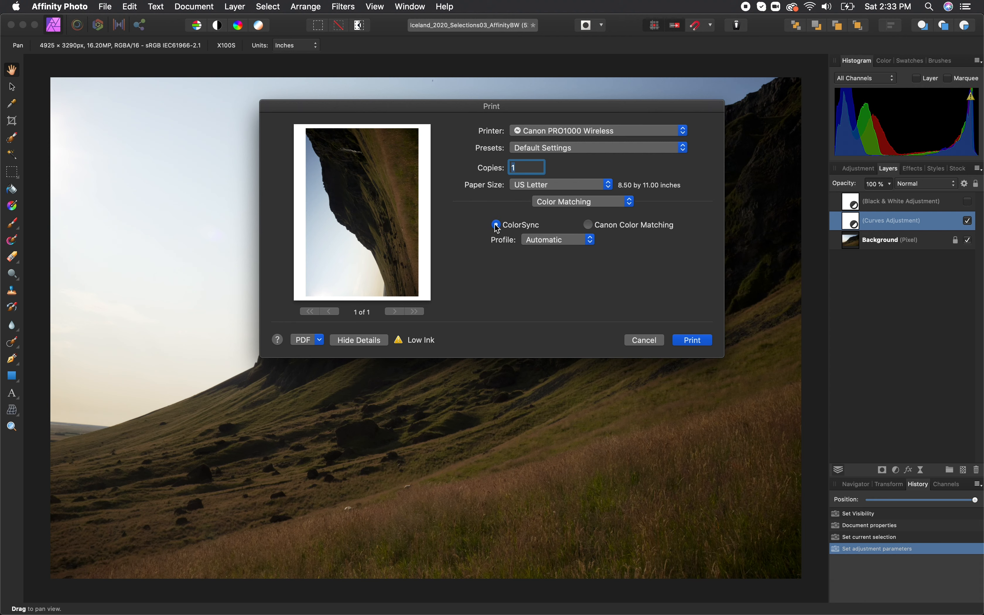
pyautogui.click(588, 240)
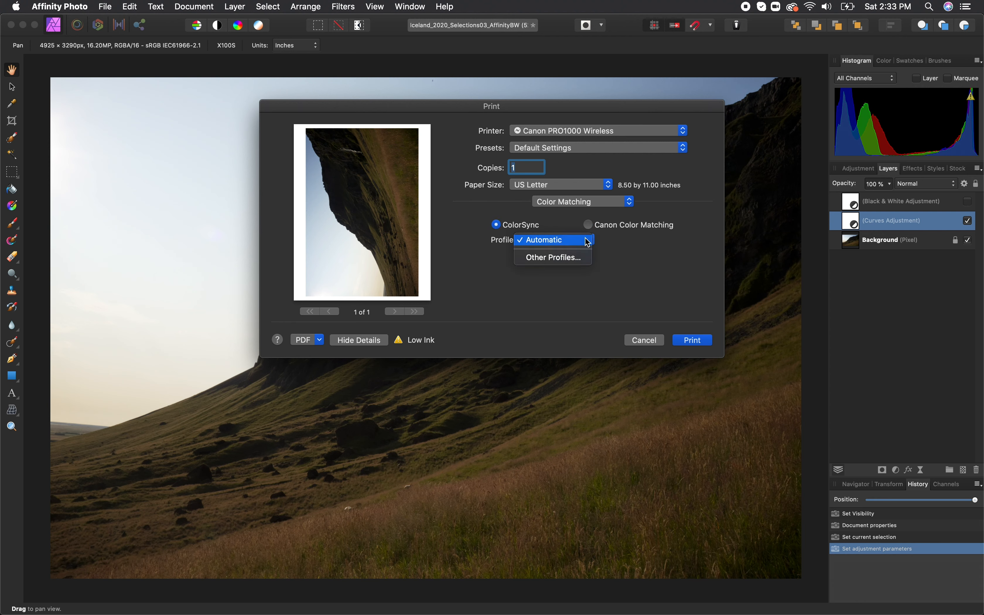
pyautogui.click(568, 258)
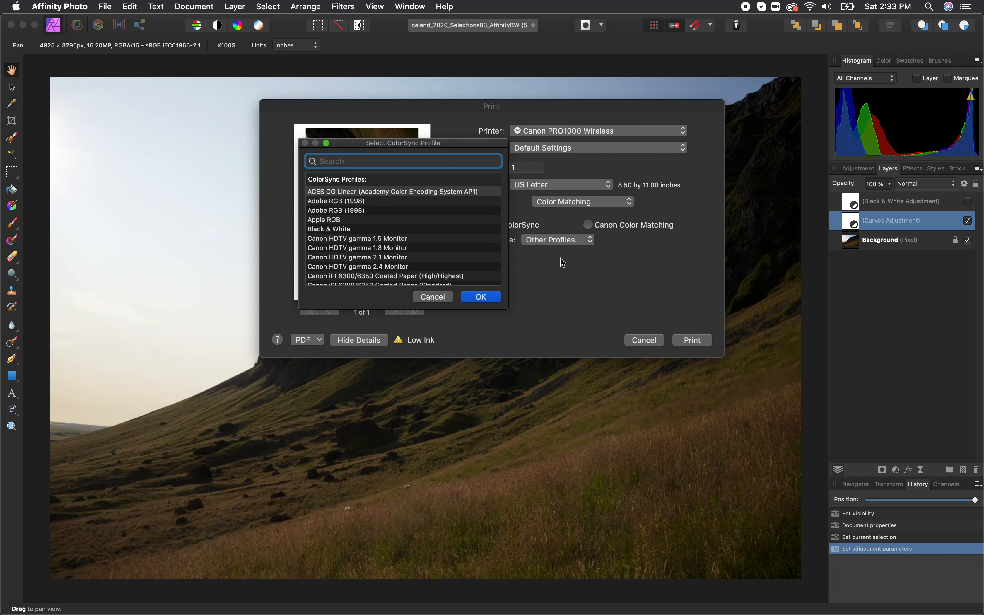
pyautogui.write('m')
pyautogui.write('oab')
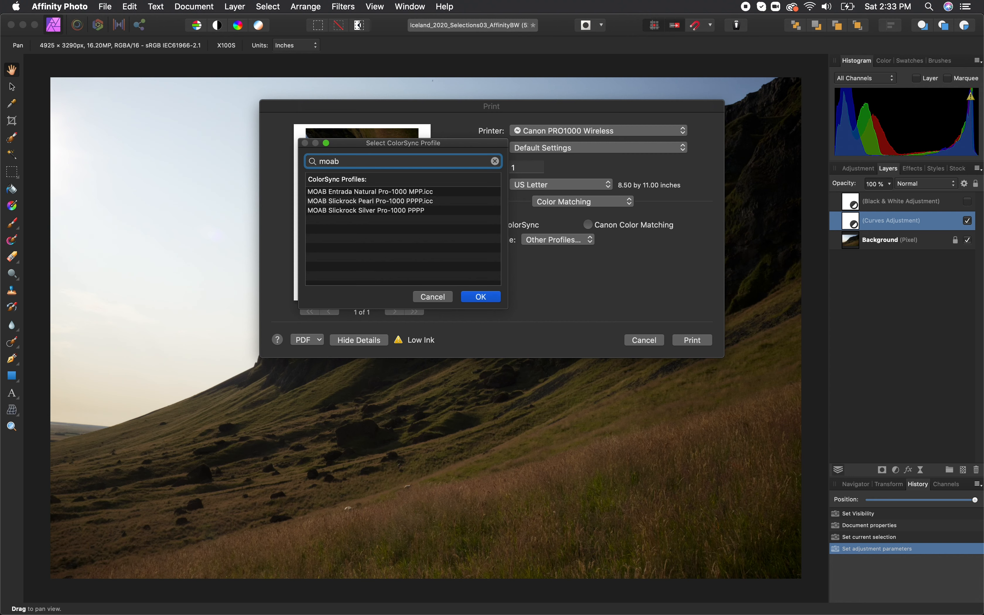
pyautogui.click(388, 194)
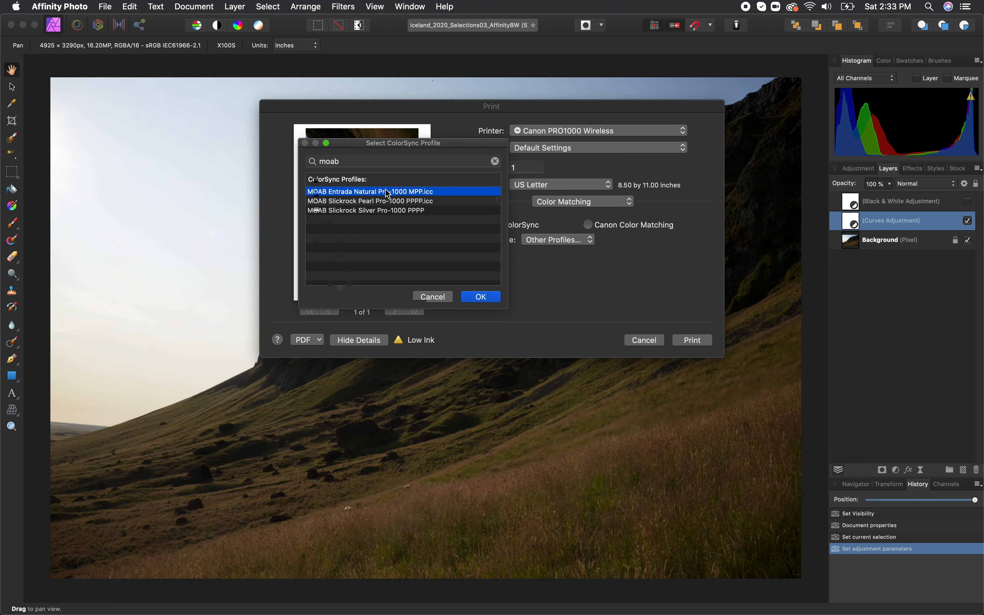
pyautogui.press('Return')
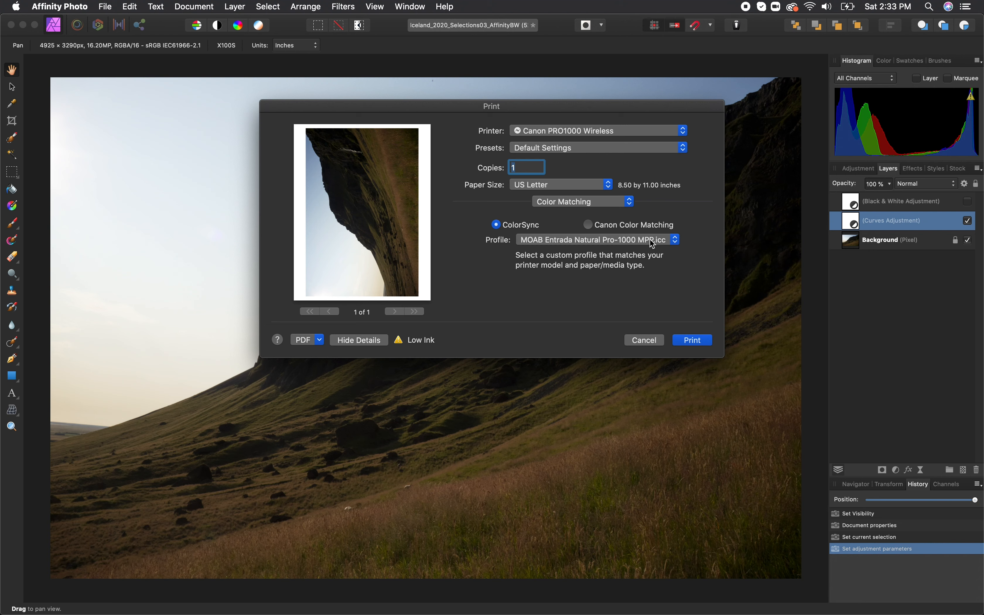
# Set the print's media type to Matte Photo Paper, check the print quality options, and cancel the print job.
pyautogui.click(628, 203)
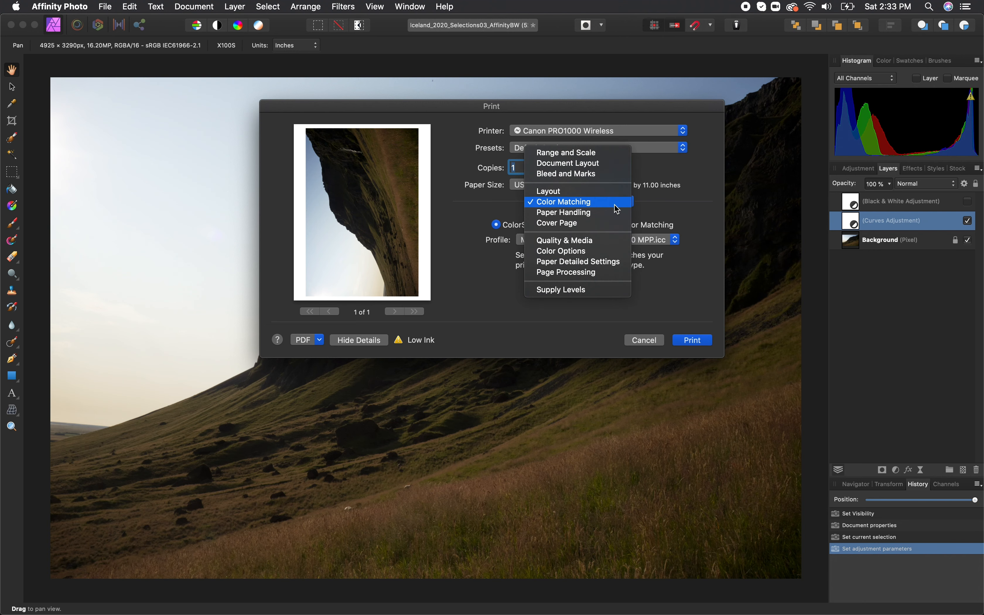
pyautogui.click(581, 246)
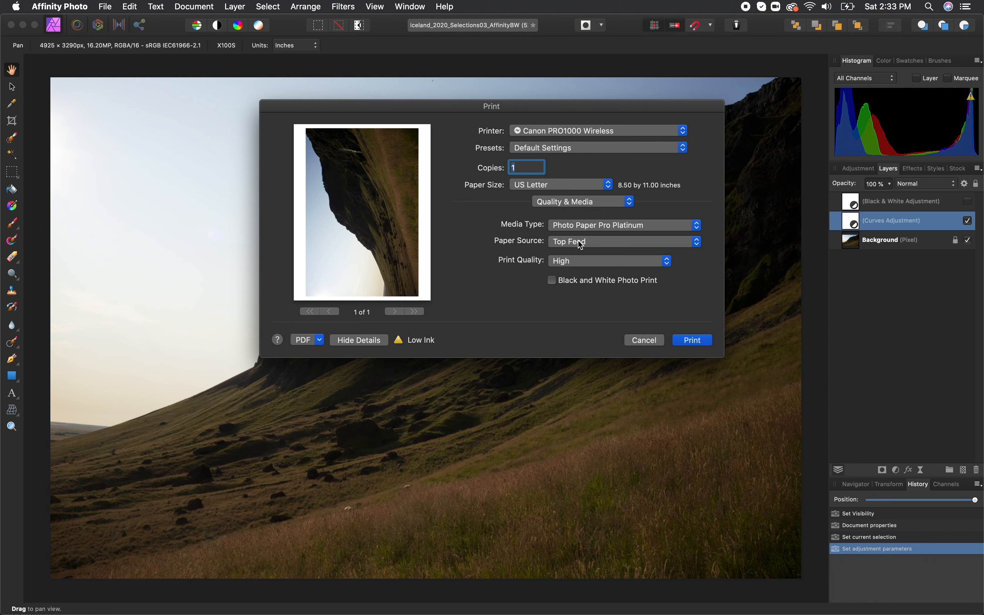
pyautogui.click(614, 228)
pyautogui.moveTo(614, 228)
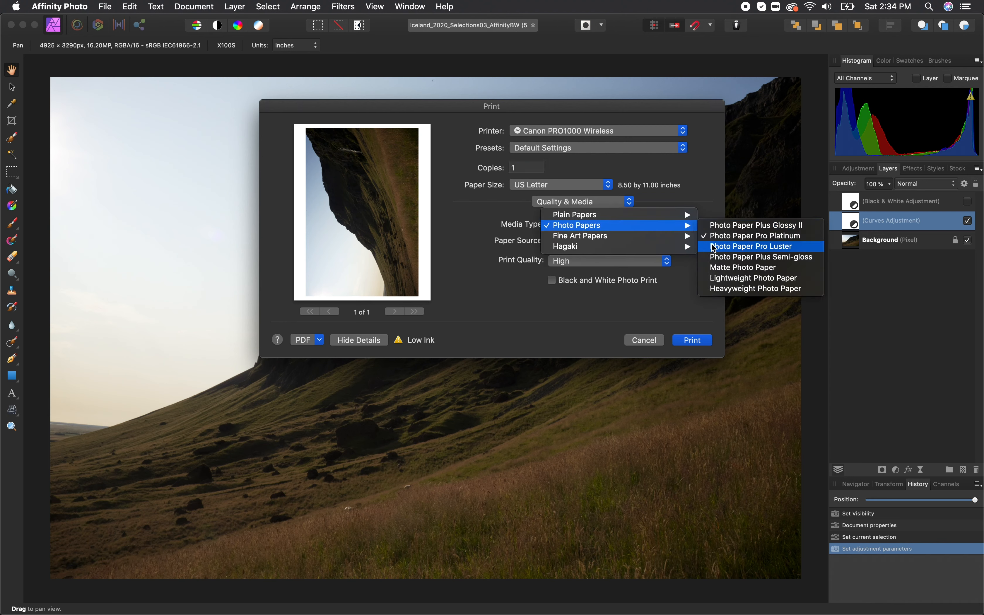
pyautogui.click(717, 267)
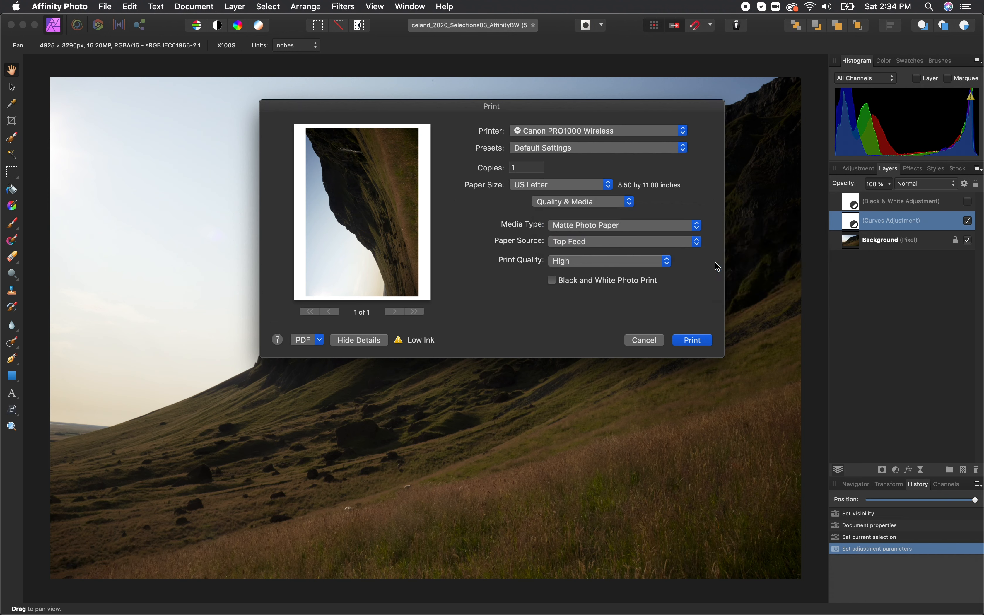
pyautogui.click(591, 261)
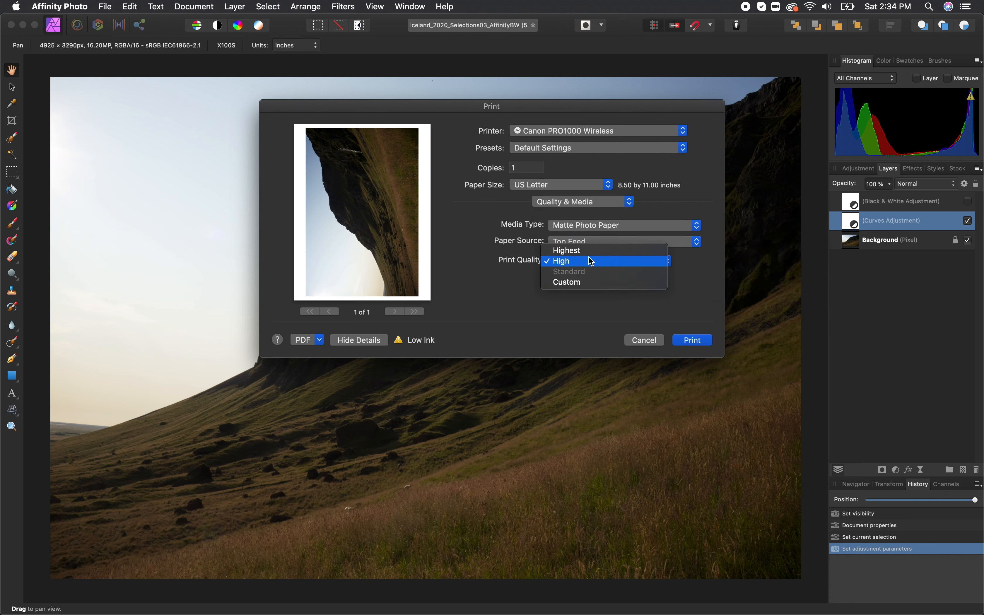
pyautogui.click(488, 280)
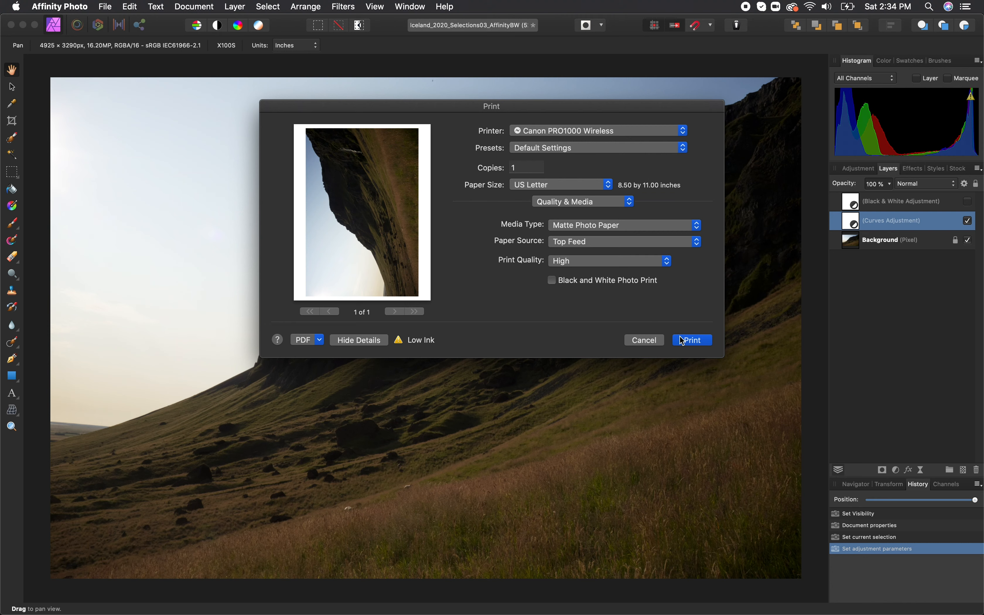
pyautogui.click(643, 342)
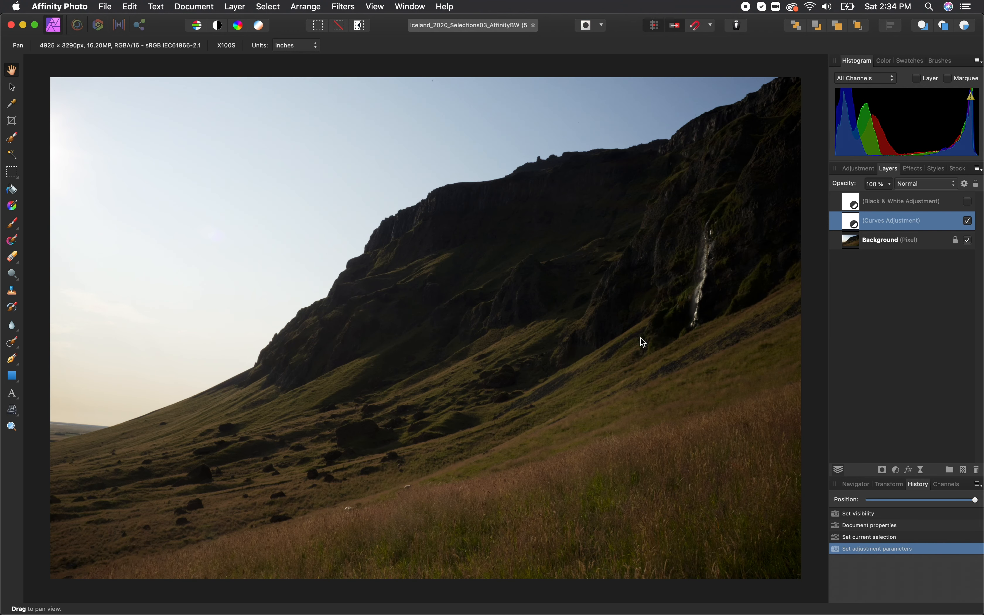
# Make the Black & White adjustment layer visible and start a new print job on US Letter paper.
pyautogui.click(968, 202)
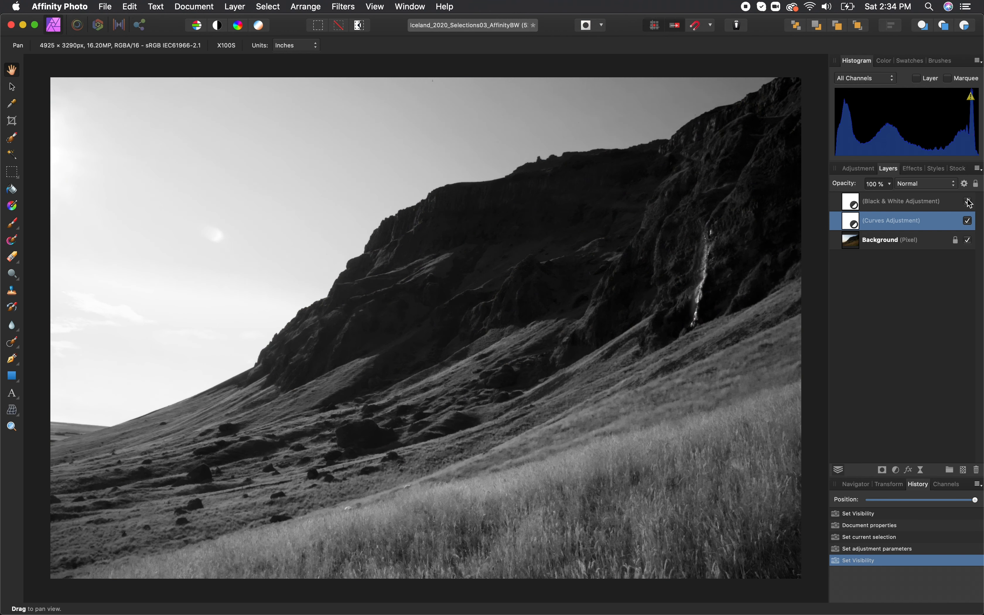
pyautogui.press('super+p')
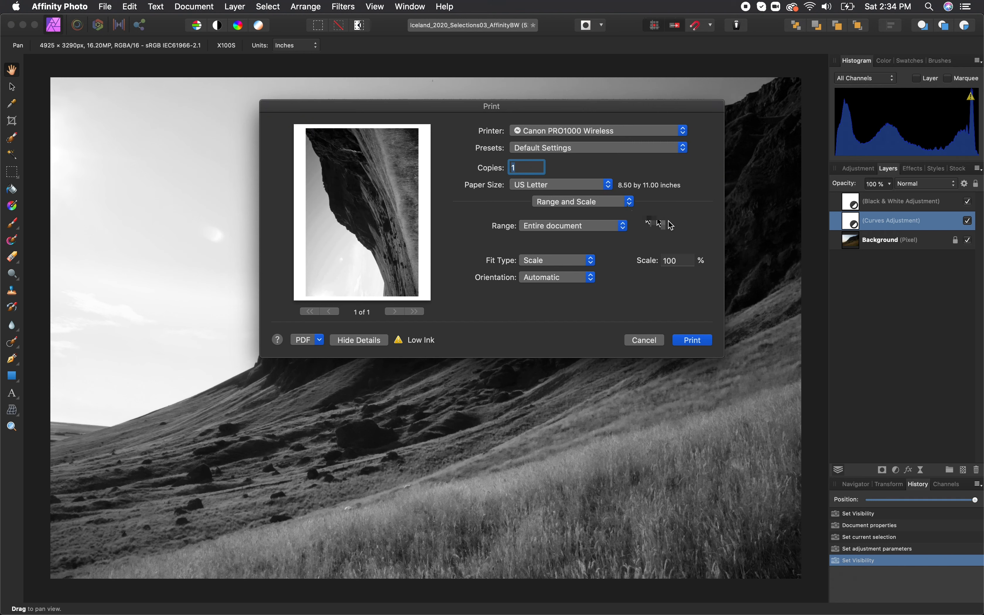
pyautogui.click(599, 194)
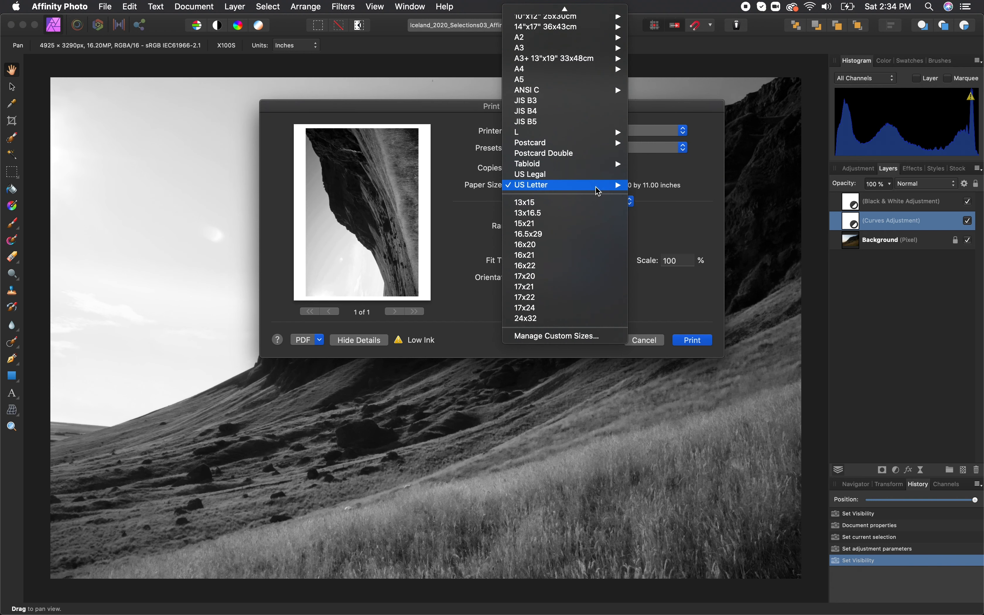
pyautogui.click(589, 186)
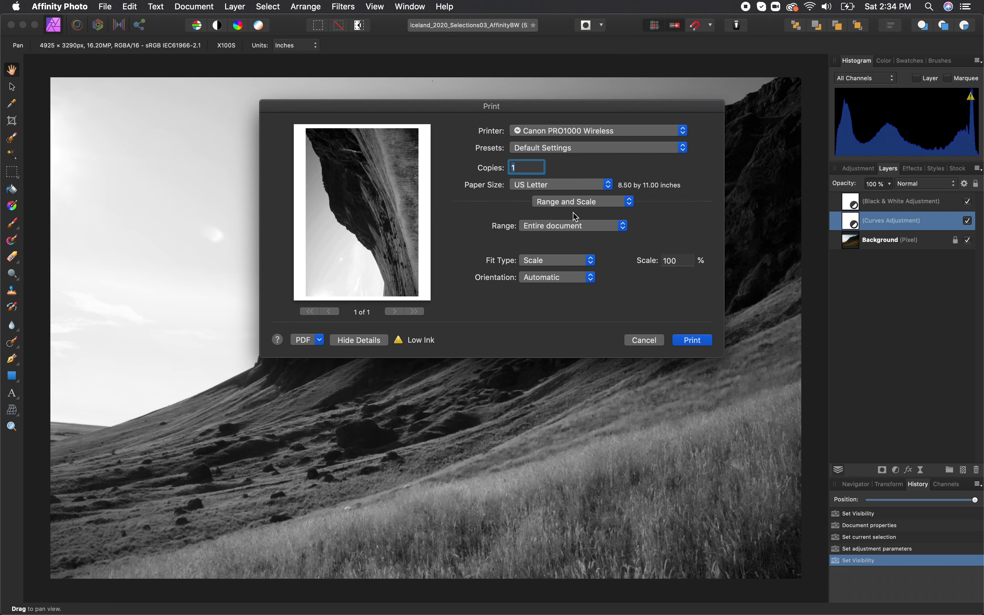
# Use Canon Color Matching for the print and enable Black and White Photo Print.
pyautogui.click(574, 203)
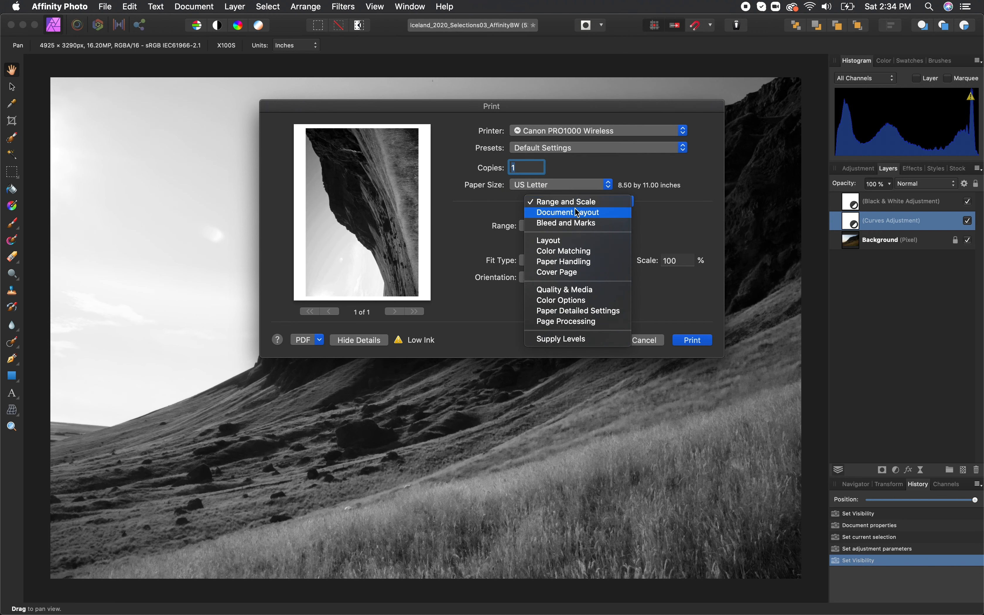
pyautogui.click(569, 250)
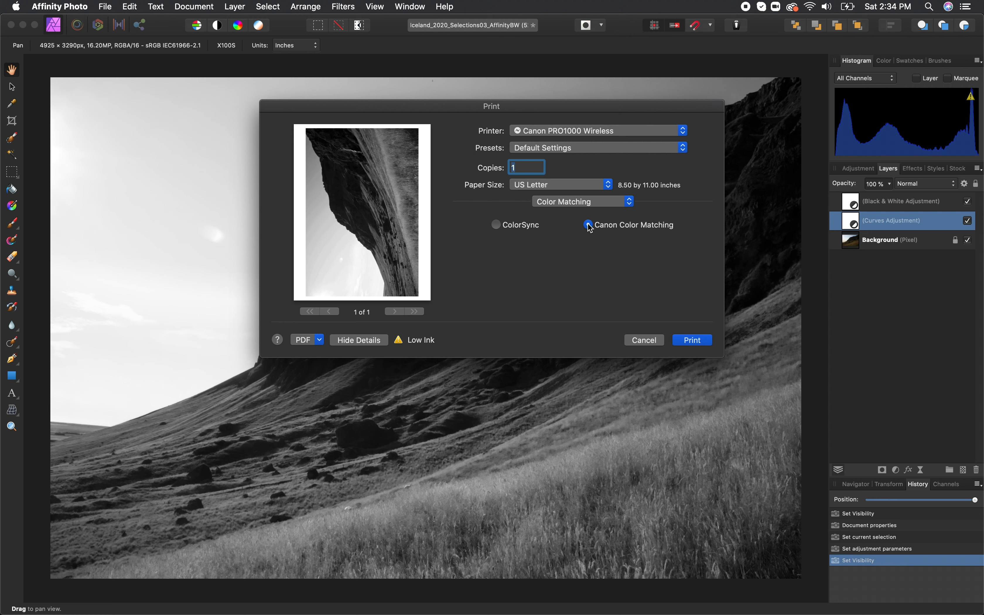
pyautogui.click(630, 204)
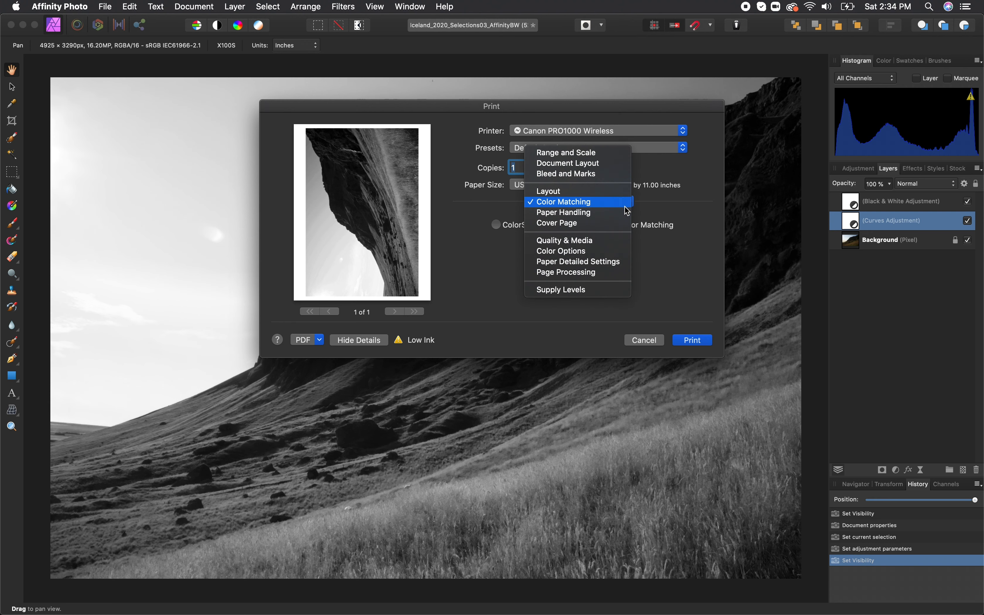
pyautogui.click(596, 240)
pyautogui.click(552, 280)
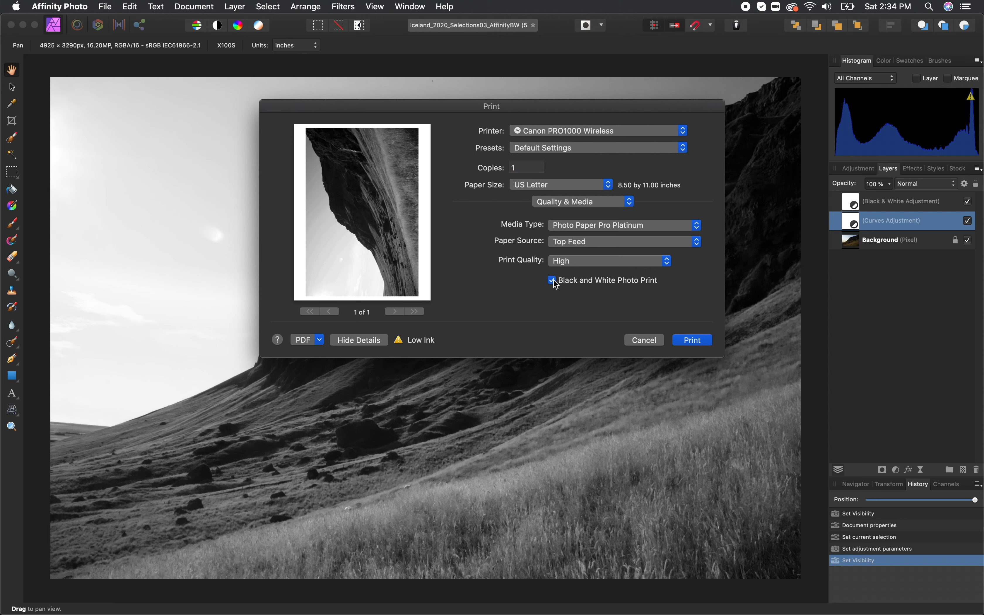
# Set the black and white print's media type to Matte Photo Paper and cancel the print job.
pyautogui.click(622, 226)
pyautogui.moveTo(664, 225)
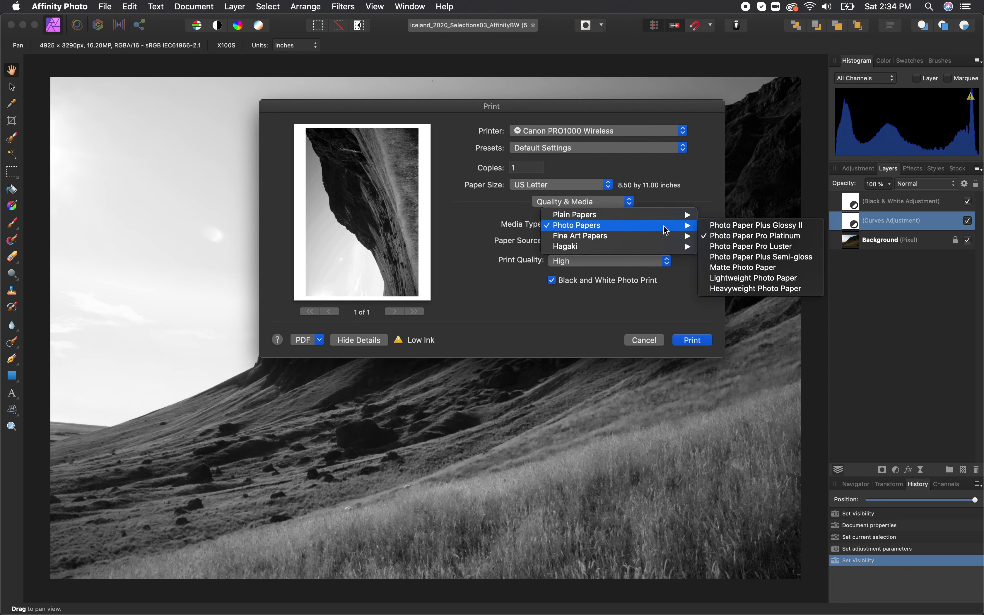
pyautogui.click(718, 265)
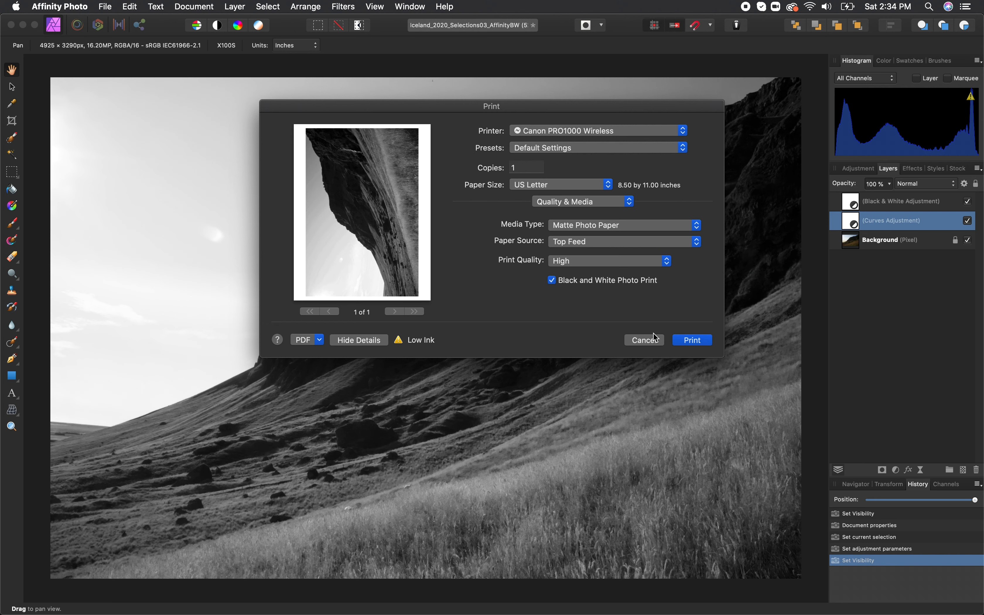
pyautogui.click(652, 340)
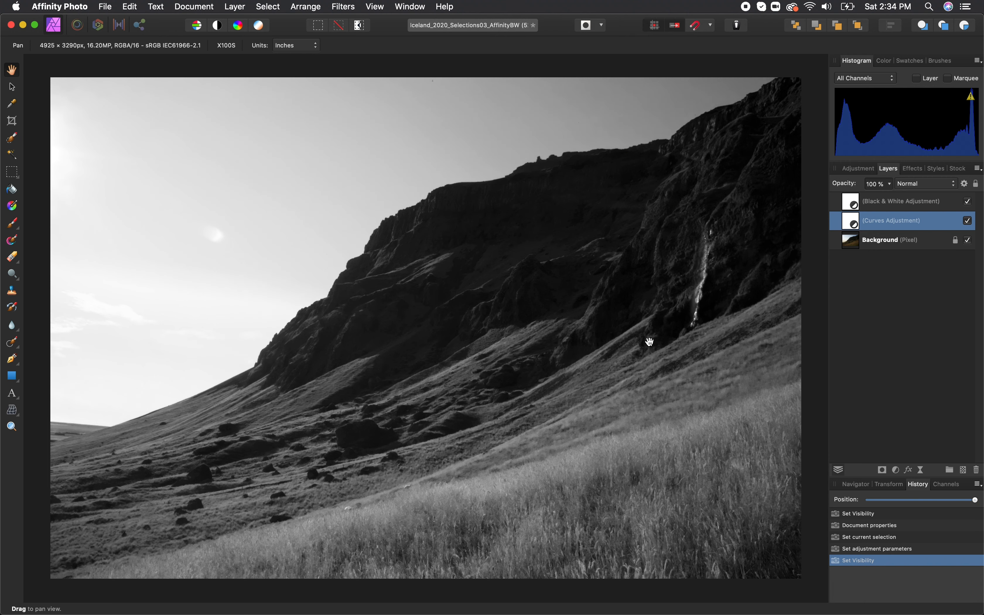